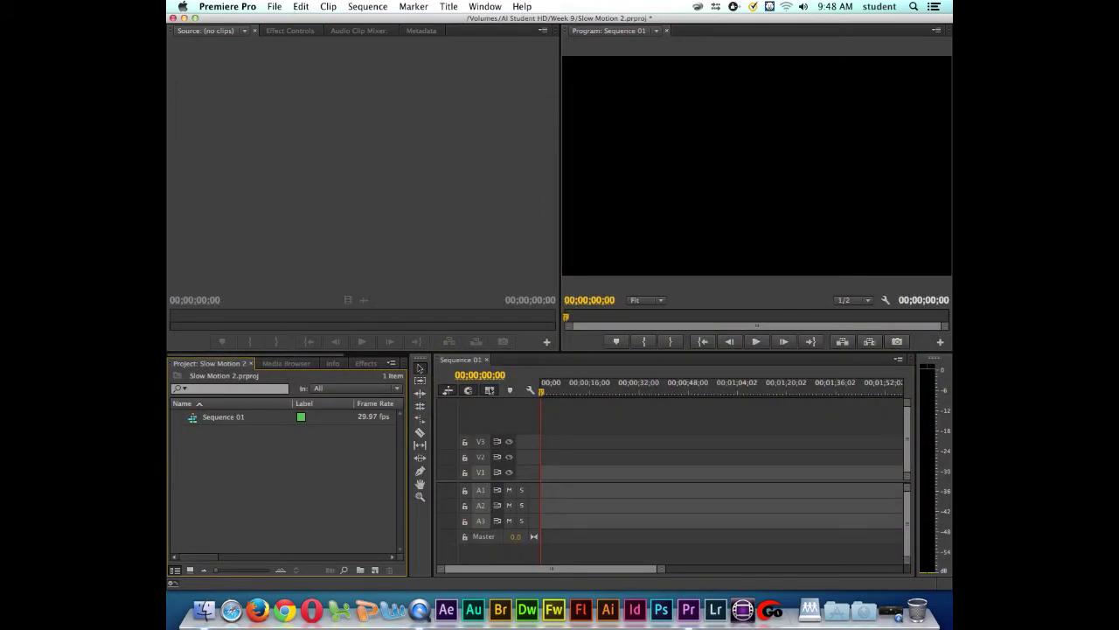
Import 078.MOV.mov from 2TB WD > Avid SOURCE MEDIA > Canon H.264 into the project
{"action": "left_click", "coordinate": [274, 6]}
{"action": "left_click", "coordinate": [293, 259]}
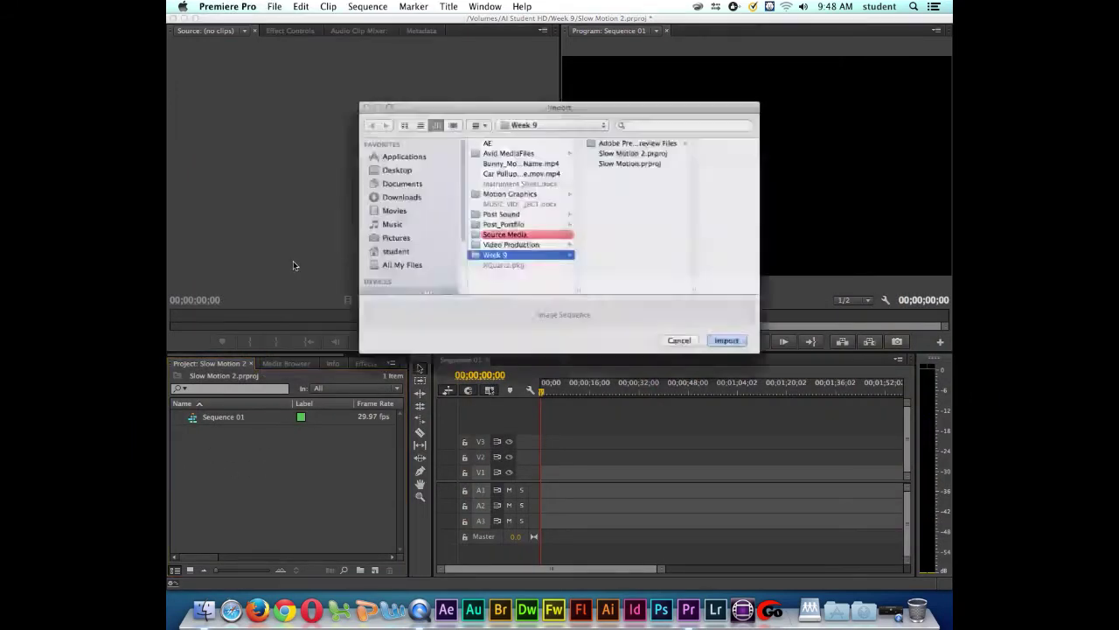
{"action": "scroll", "coordinate": [369, 242], "scroll_direction": "down", "scroll_amount": 2}
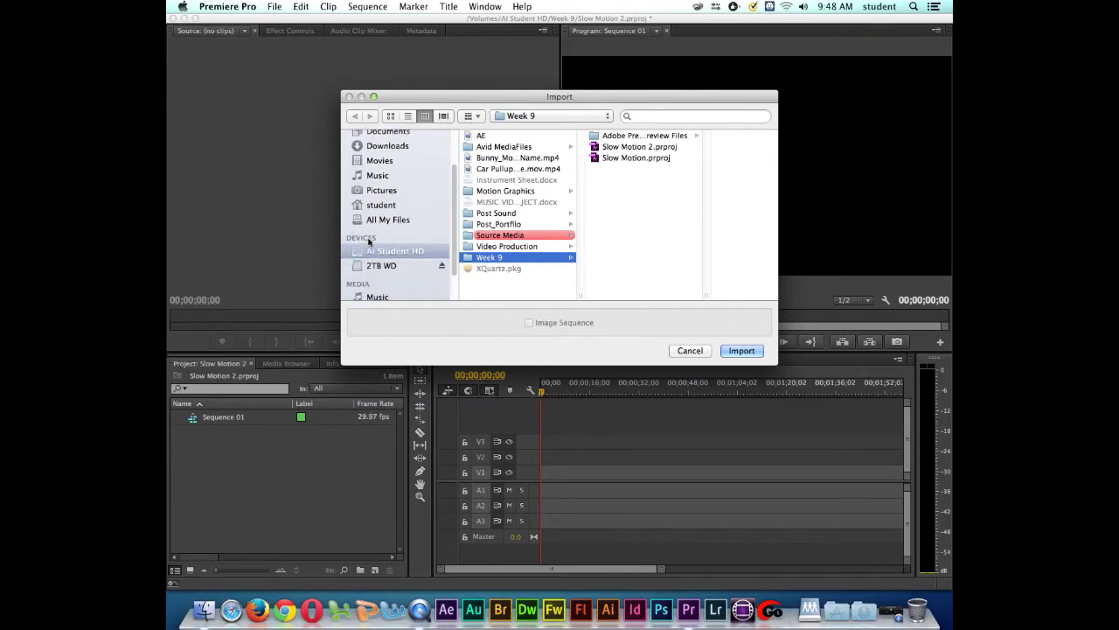
{"action": "left_click", "coordinate": [382, 265]}
{"action": "left_click", "coordinate": [507, 258]}
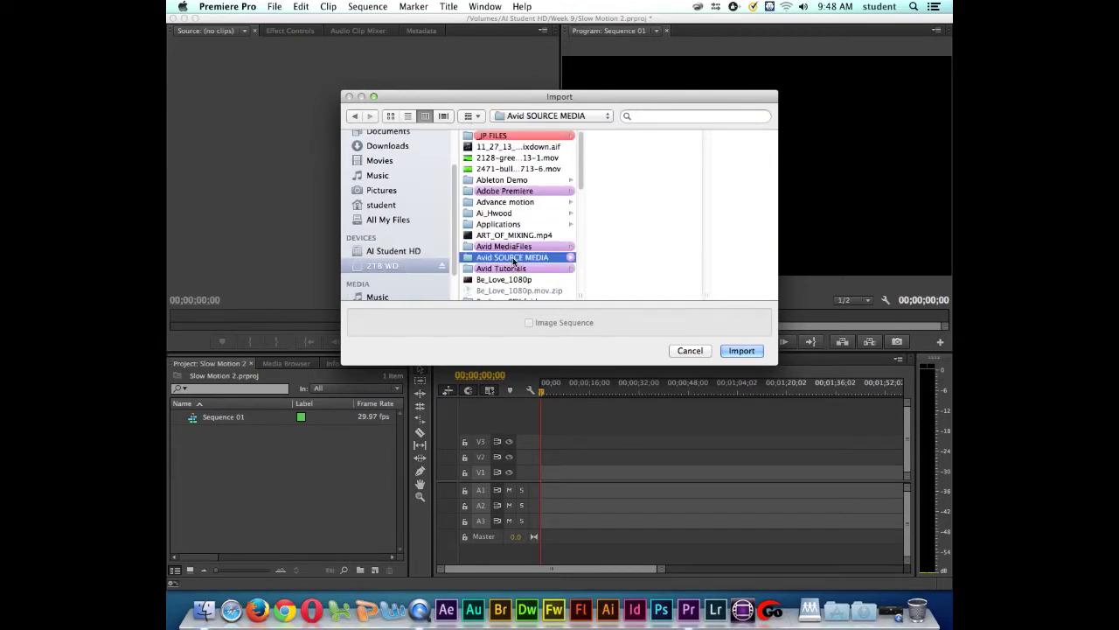
{"action": "left_click", "coordinate": [623, 138]}
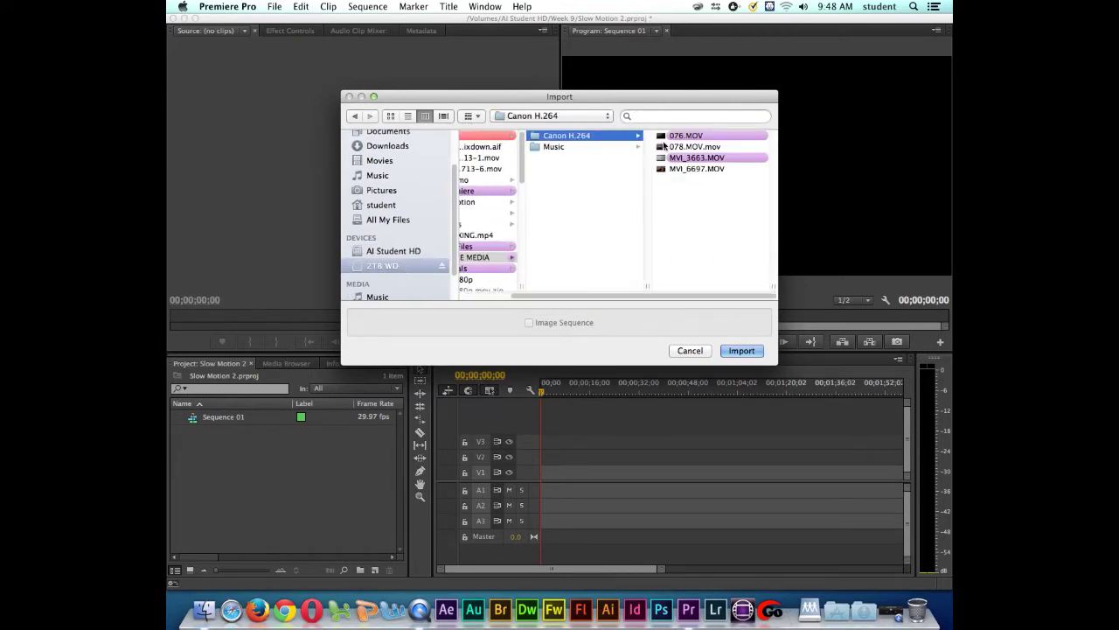
{"action": "left_click", "coordinate": [681, 147]}
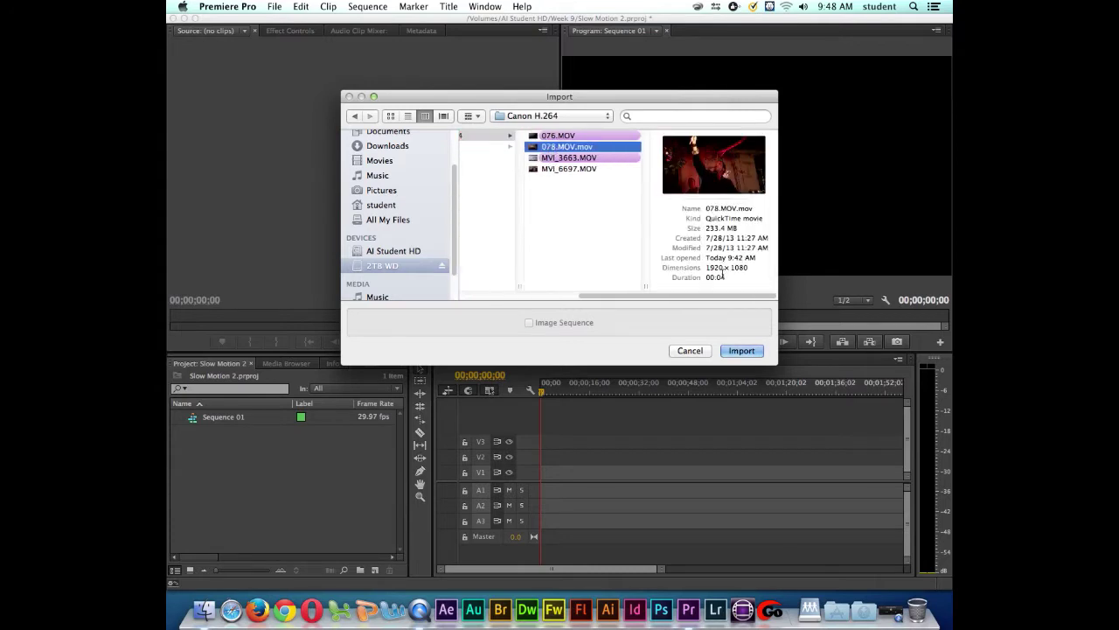
{"action": "left_click", "coordinate": [741, 349]}
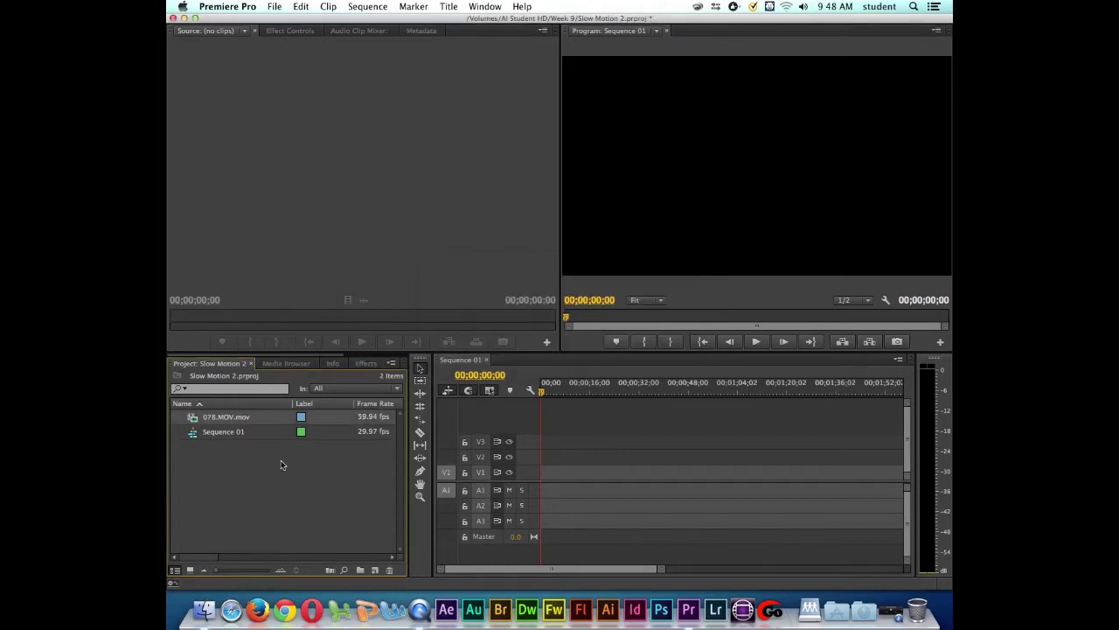
Drop 078.MOV.mov at the start of Sequence 01, match the sequence to its 59.94 fps, then scrub it
{"action": "left_click", "coordinate": [223, 418]}
{"action": "left_click_drag", "start_coordinate": [224, 418], "coordinate": [543, 472]}
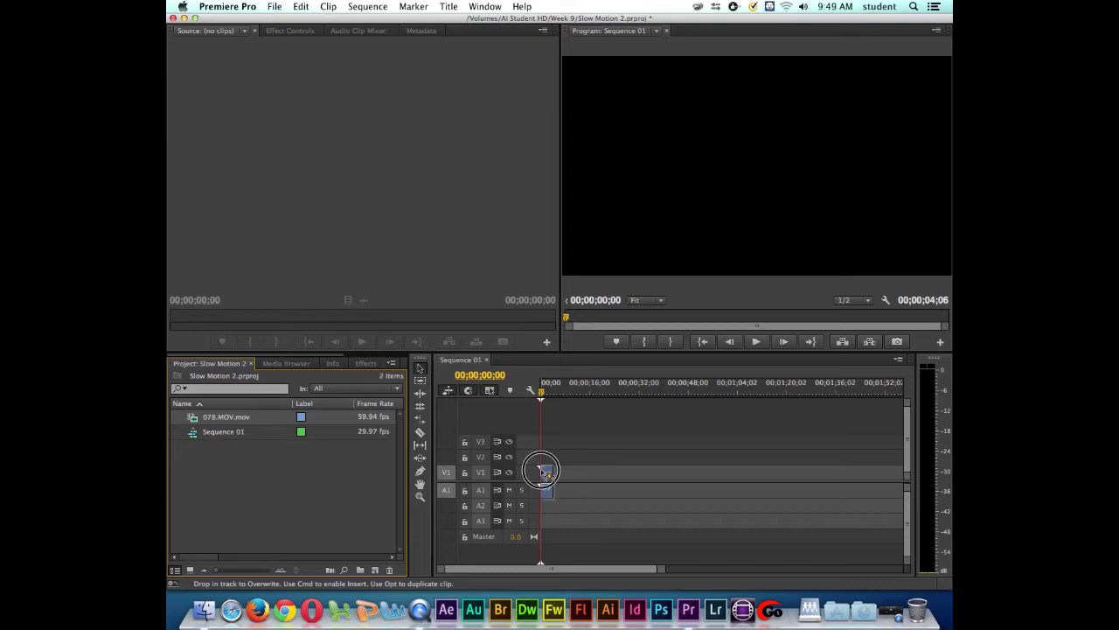
{"action": "left_click_drag", "start_coordinate": [543, 473], "coordinate": [542, 470]}
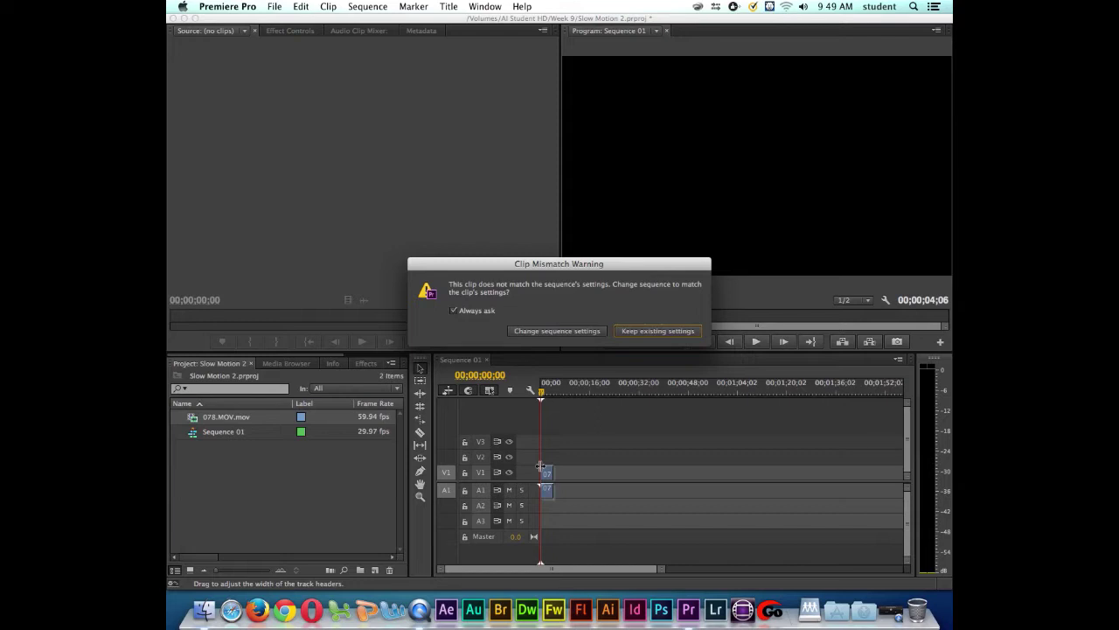
{"action": "left_click", "coordinate": [557, 331]}
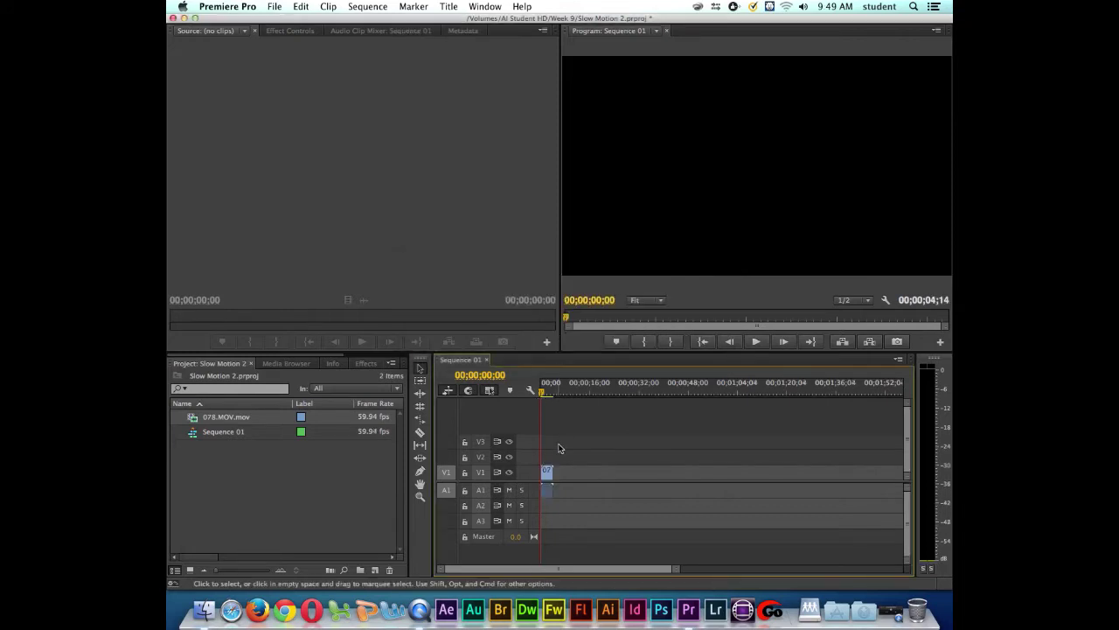
{"action": "left_click", "coordinate": [542, 391]}
{"action": "left_click_drag", "start_coordinate": [542, 391], "coordinate": [544, 391]}
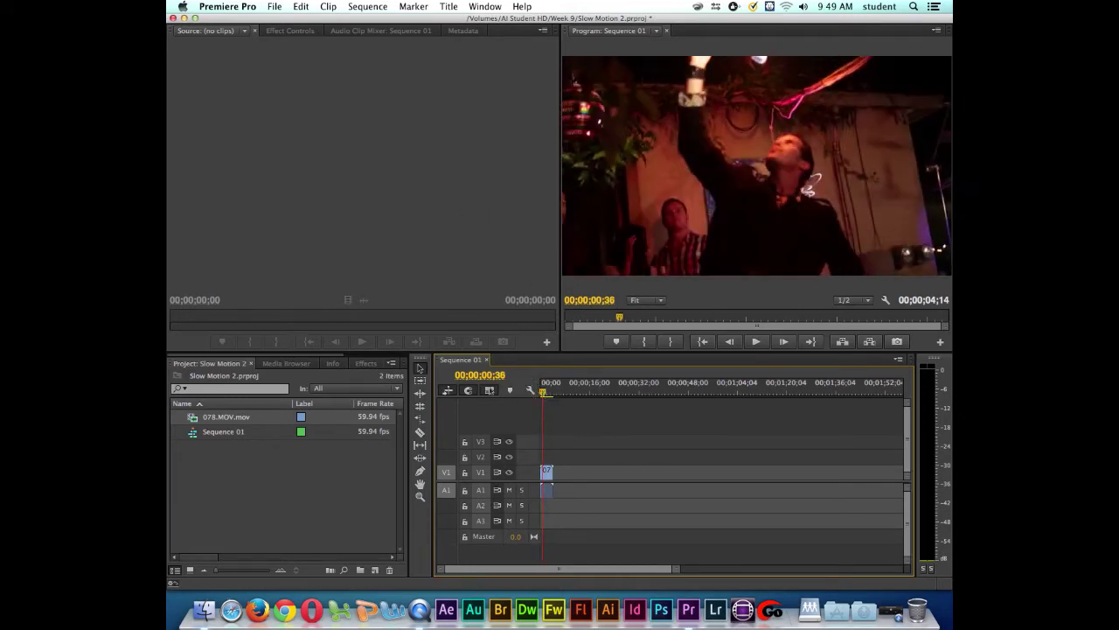
{"action": "left_click", "coordinate": [367, 6]}
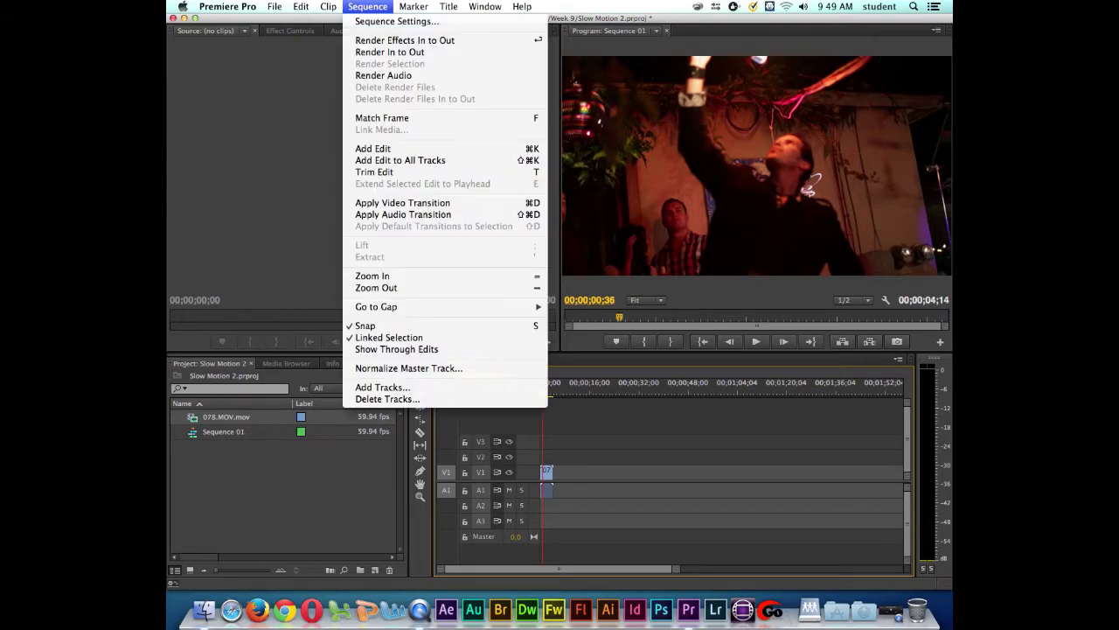
{"action": "left_click", "coordinate": [376, 22]}
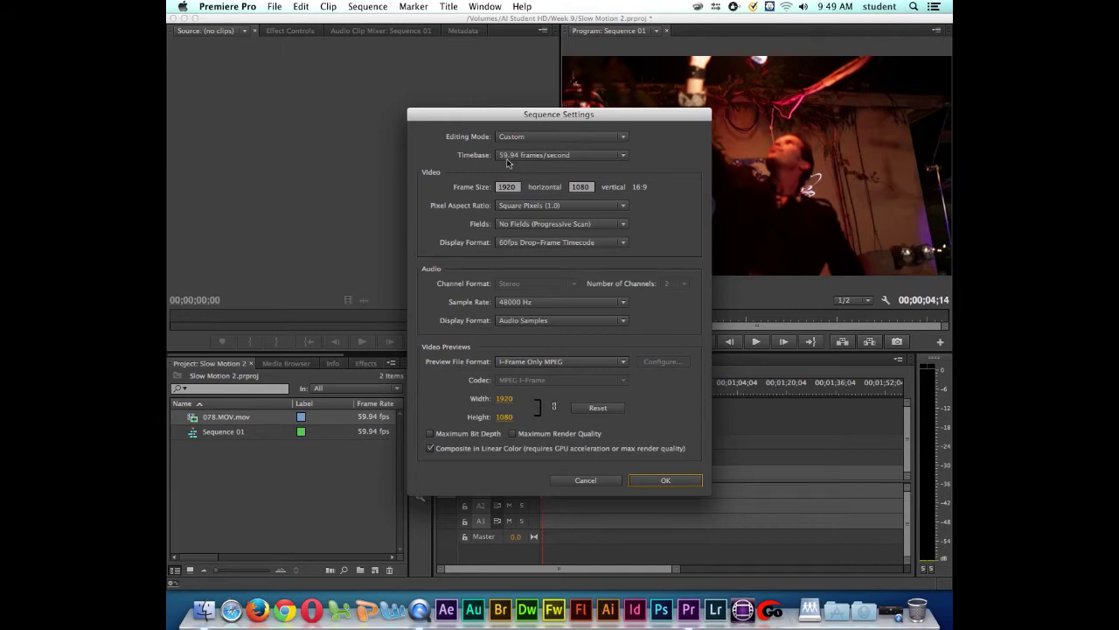
{"action": "left_click", "coordinate": [670, 481]}
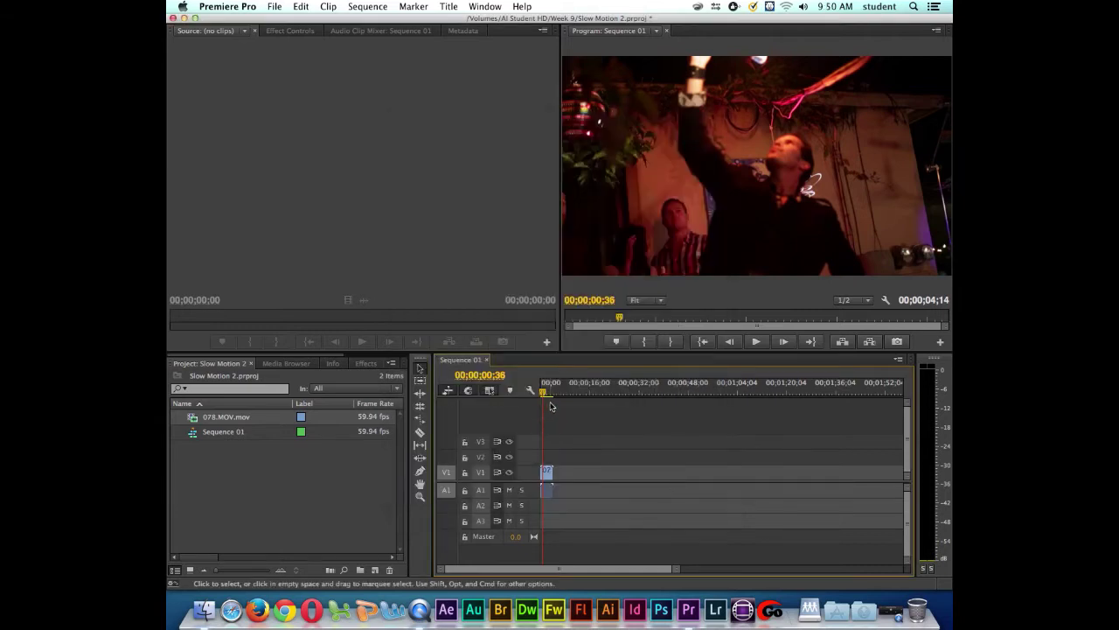
Zoom the timeline in on the 078.MOV.mov clip, scrub its frames, and open its context menu
{"action": "left_click_drag", "start_coordinate": [544, 393], "coordinate": [547, 394]}
{"action": "key", "text": "equal"}
{"action": "key", "text": "equal"}
{"action": "key", "text": "equal"}
{"action": "key", "text": "equal"}
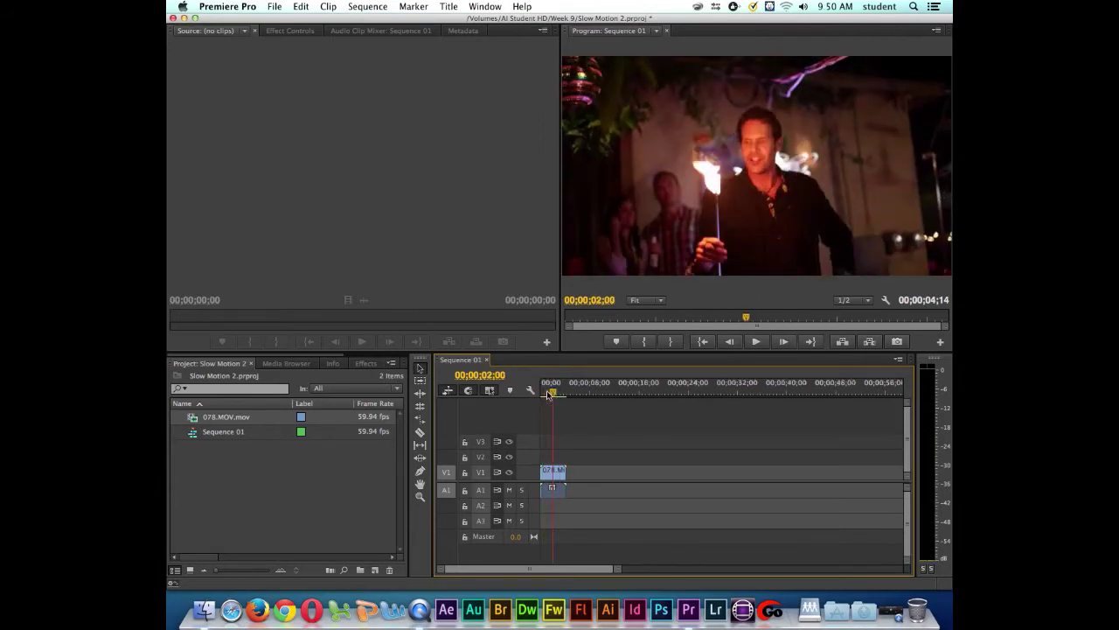
{"action": "left_click", "coordinate": [612, 391]}
{"action": "left_click_drag", "start_coordinate": [612, 391], "coordinate": [645, 391]}
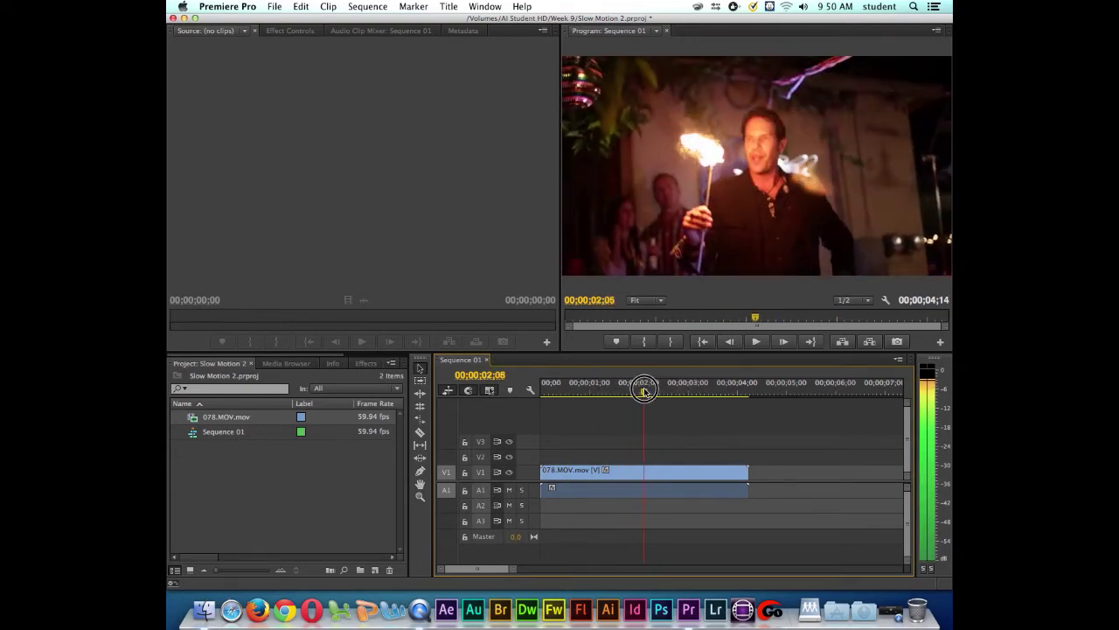
{"action": "right_click", "coordinate": [634, 476]}
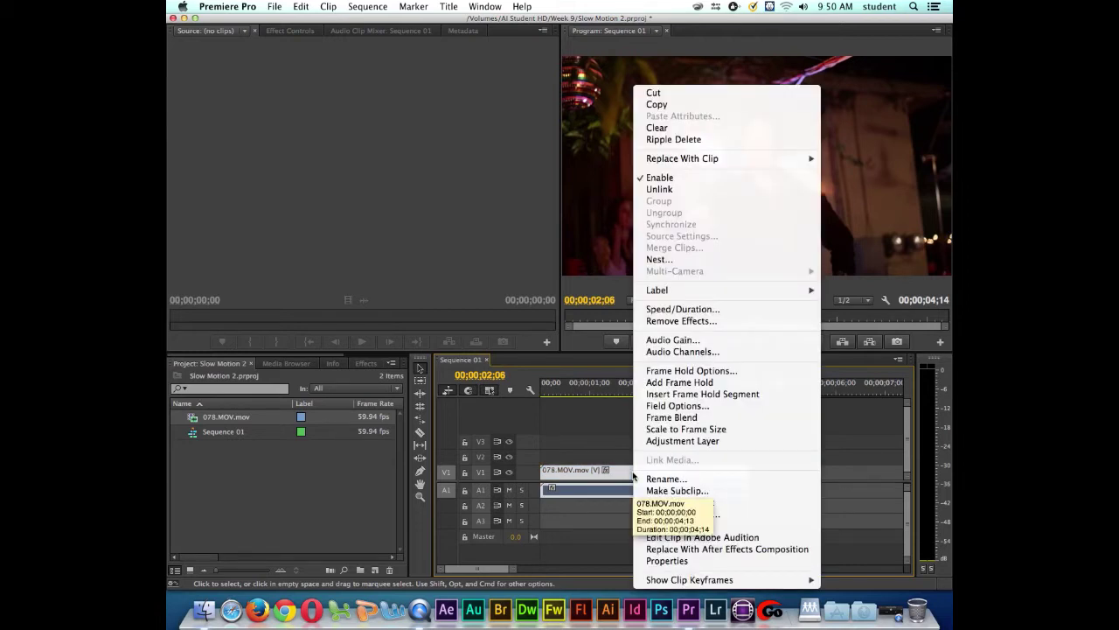
Set the clip's Speed/Duration to 50% so it runs 00;00;08;28
{"action": "left_click", "coordinate": [730, 310]}
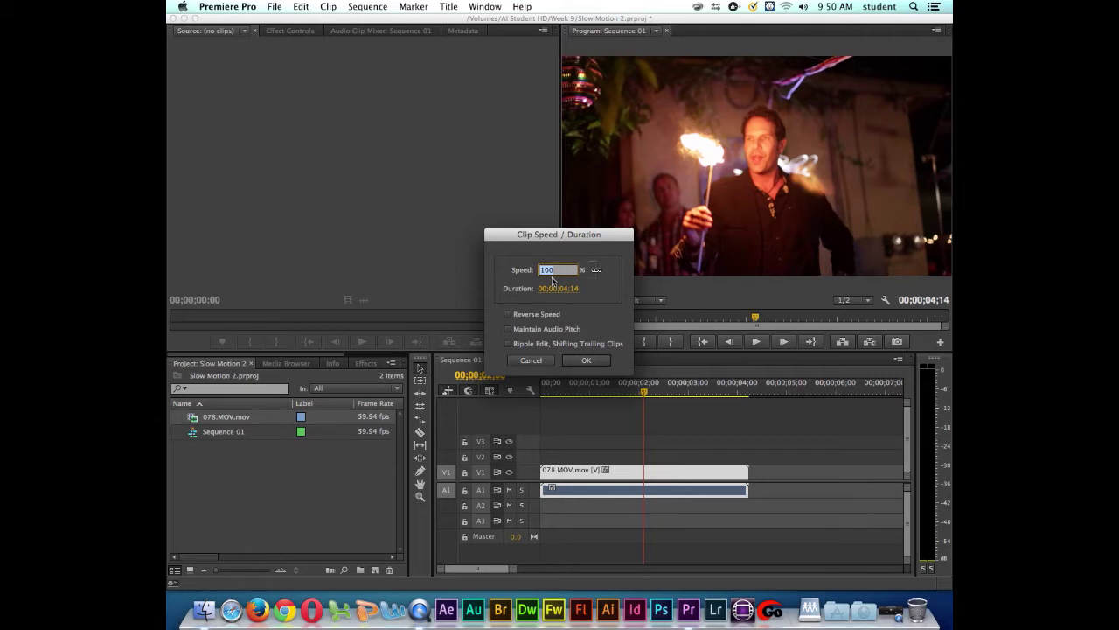
{"action": "type", "text": "50"}
{"action": "left_click", "coordinate": [581, 361]}
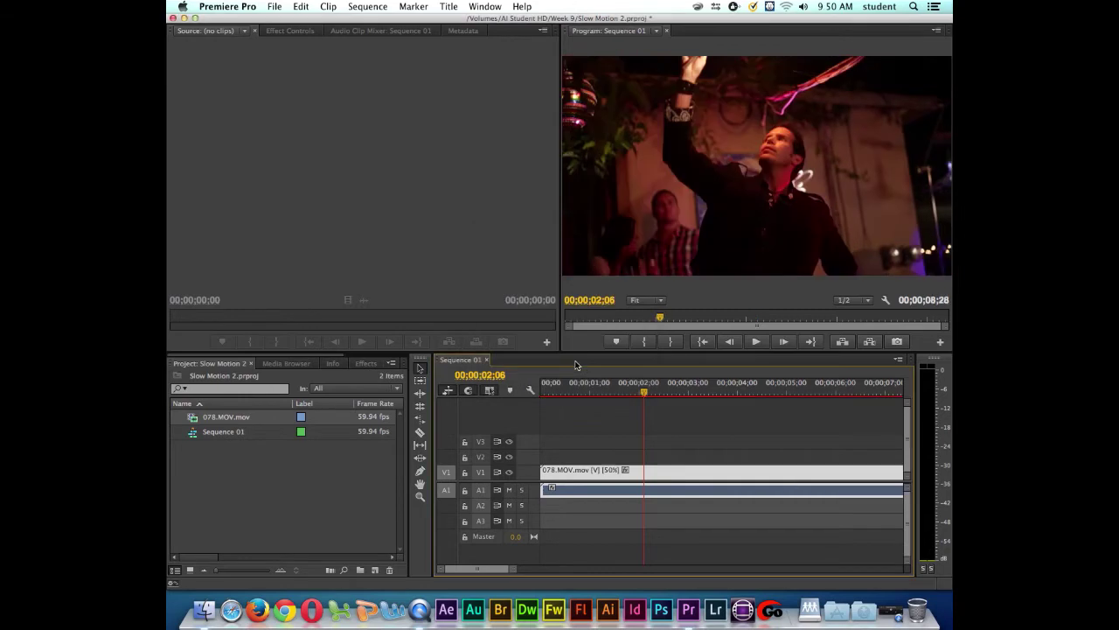
Play back the 50% slow-motion clip from near its start
{"action": "left_click", "coordinate": [641, 392]}
{"action": "left_click_drag", "start_coordinate": [641, 392], "coordinate": [640, 394]}
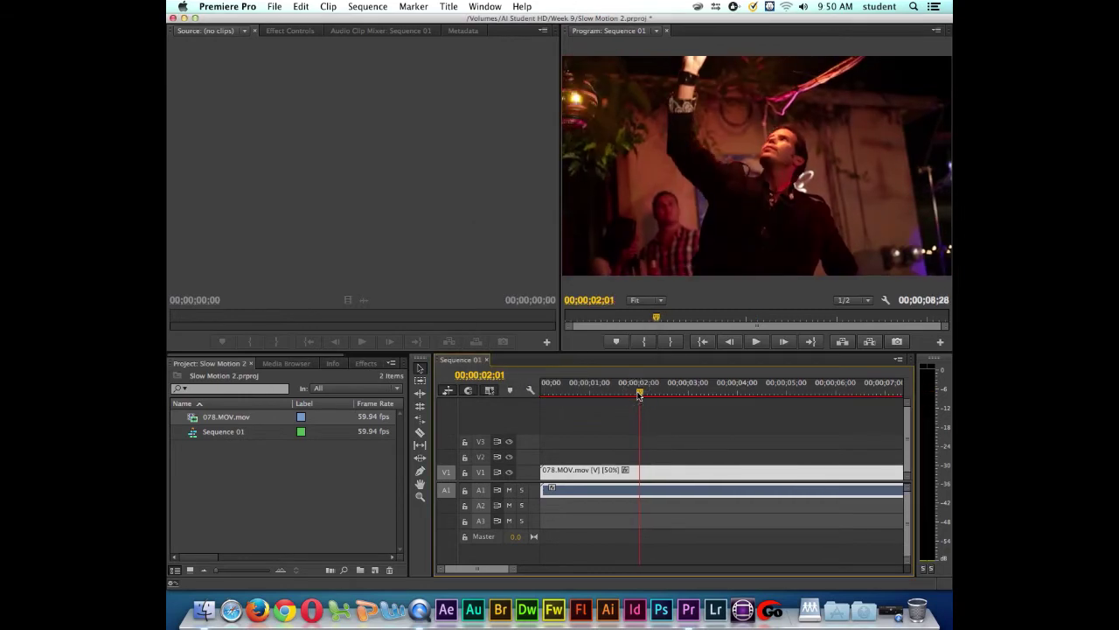
{"action": "left_click", "coordinate": [756, 341]}
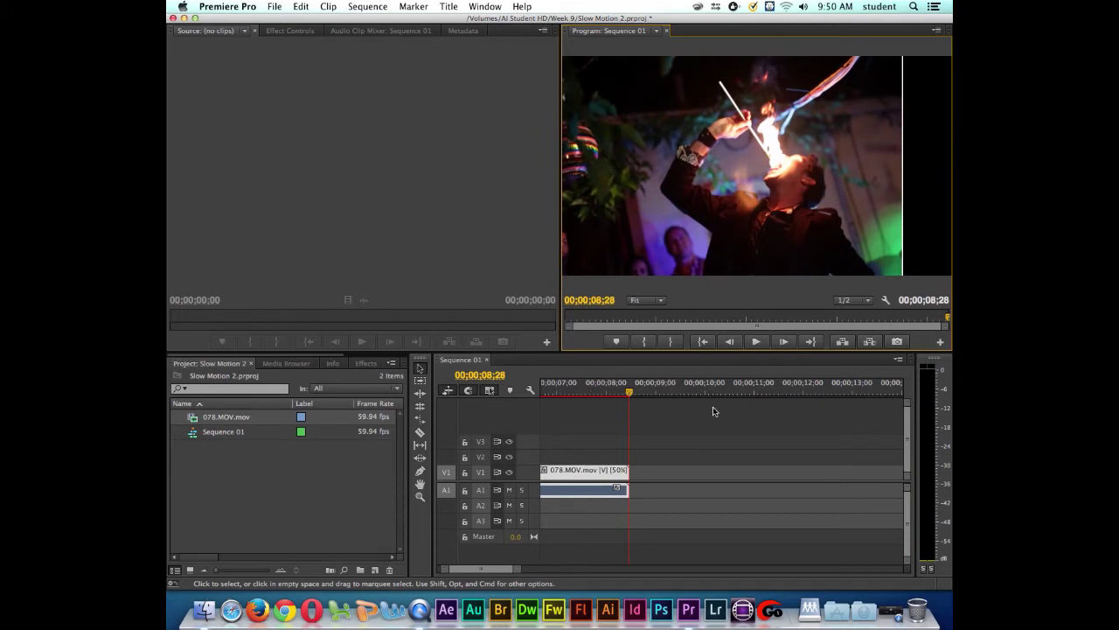
Return the playhead to the sequence start and set the clip's speed to 20%, making it 21;10 long
{"action": "left_click_drag", "start_coordinate": [626, 391], "coordinate": [592, 391]}
{"action": "key", "text": "minus"}
{"action": "key", "text": "minus"}
{"action": "key", "text": "minus"}
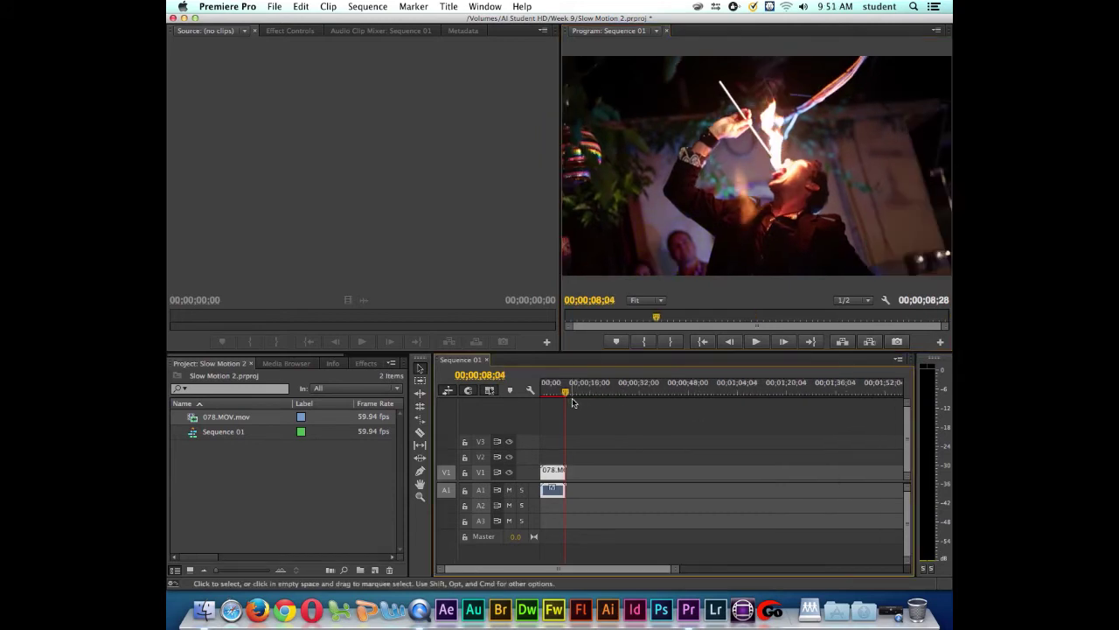
{"action": "key", "text": "equal"}
{"action": "key", "text": "equal"}
{"action": "key", "text": "Home"}
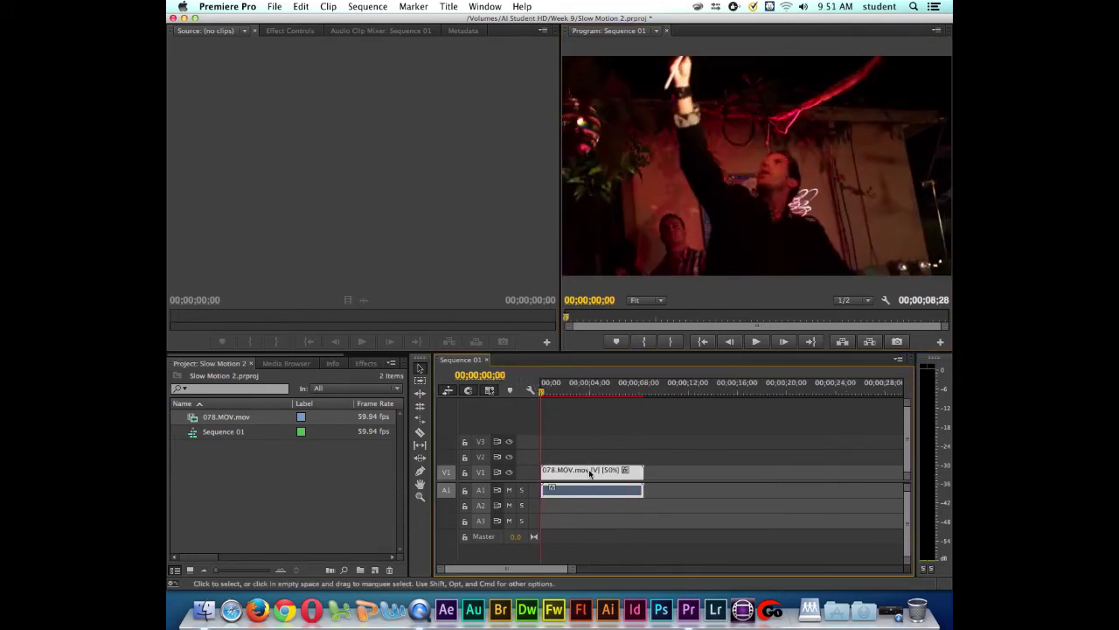
{"action": "right_click", "coordinate": [591, 472]}
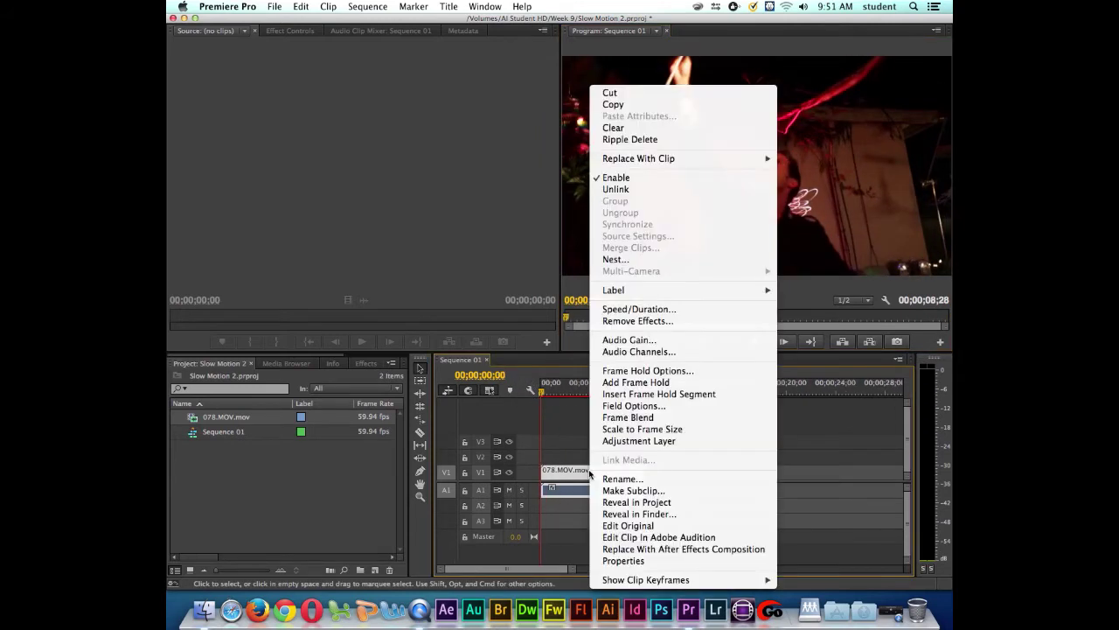
{"action": "left_click", "coordinate": [622, 308]}
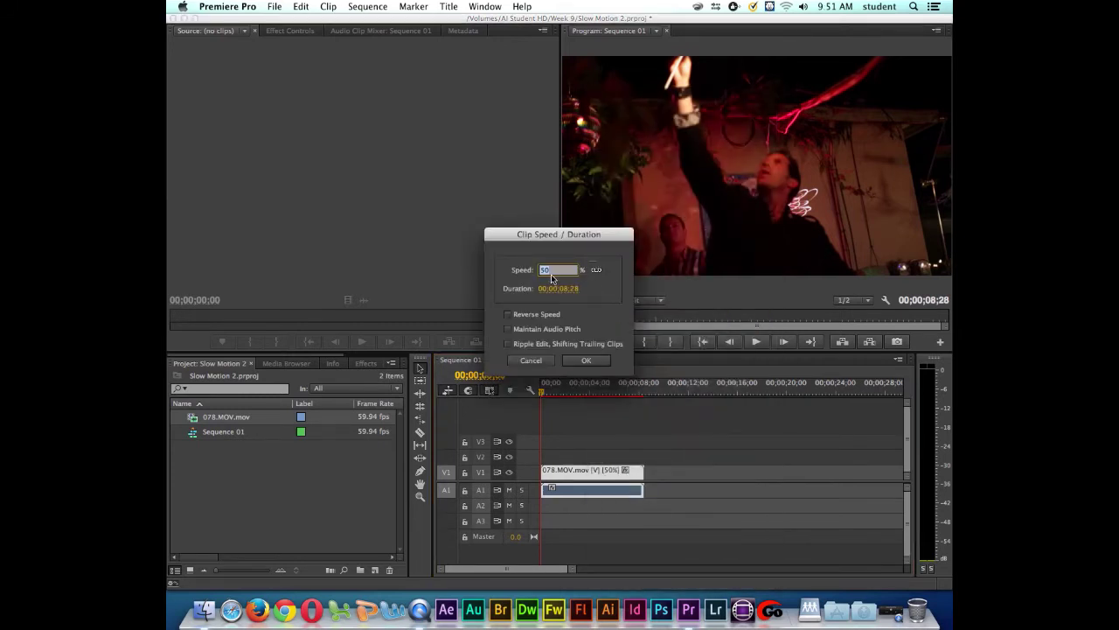
{"action": "type", "text": "20"}
{"action": "left_click", "coordinate": [585, 361]}
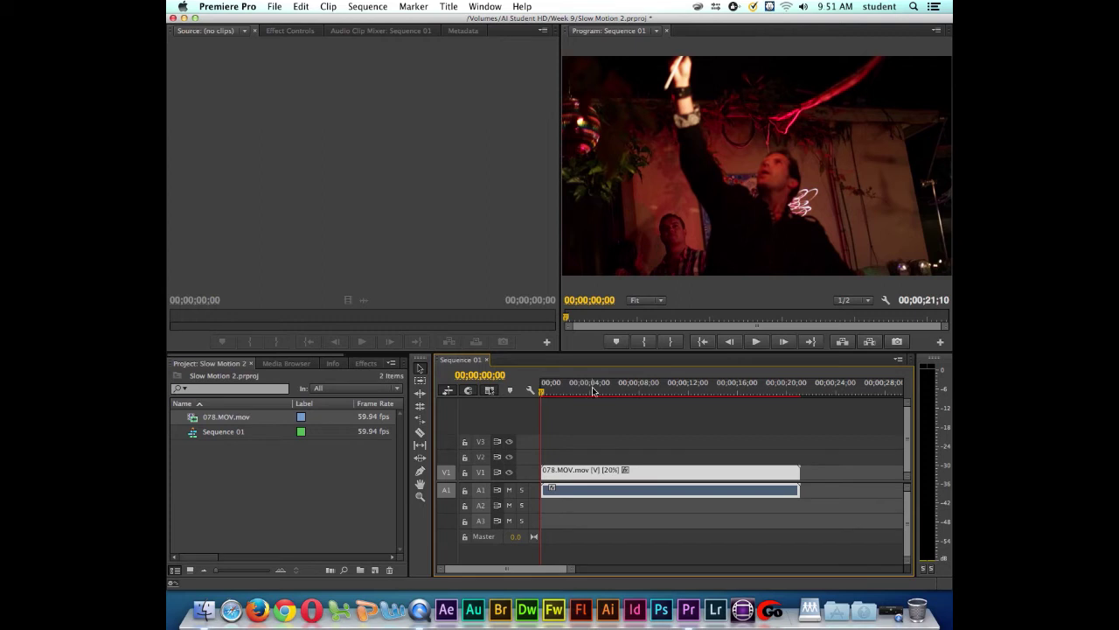
Play the 20% clip from about five seconds and render it for smooth playback
{"action": "left_click", "coordinate": [602, 390]}
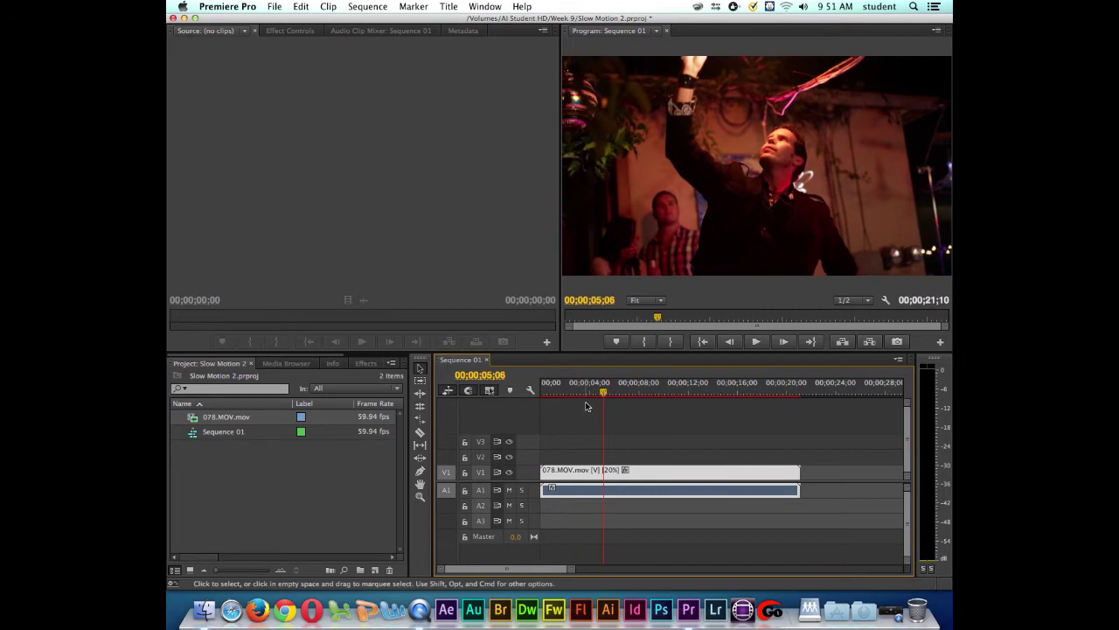
{"action": "left_click", "coordinate": [756, 341]}
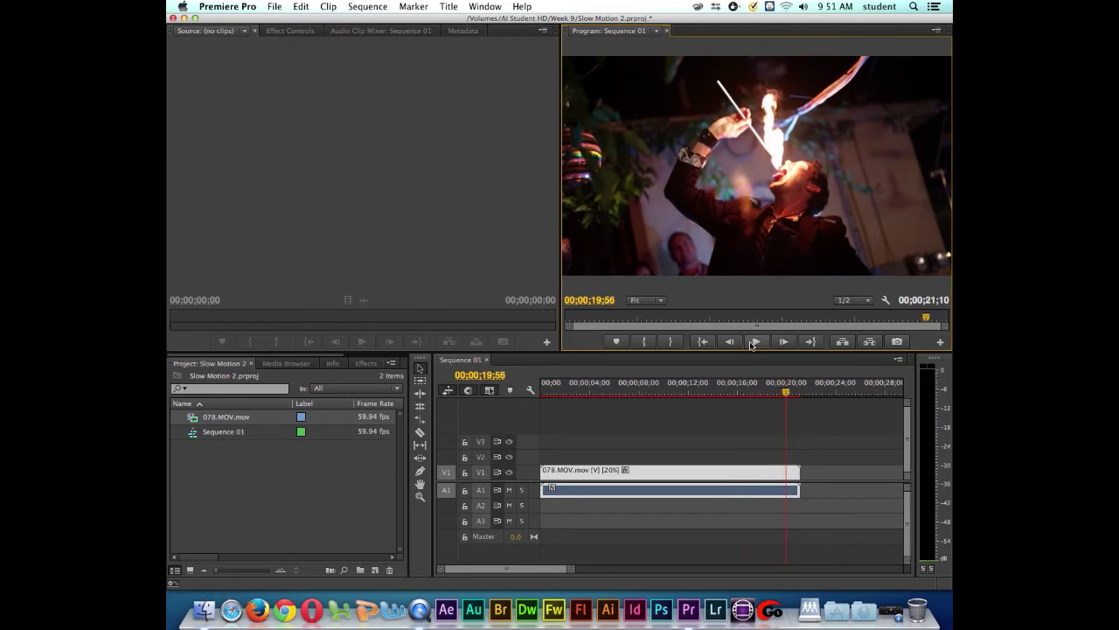
{"action": "left_click", "coordinate": [608, 393]}
{"action": "key", "text": "Return"}
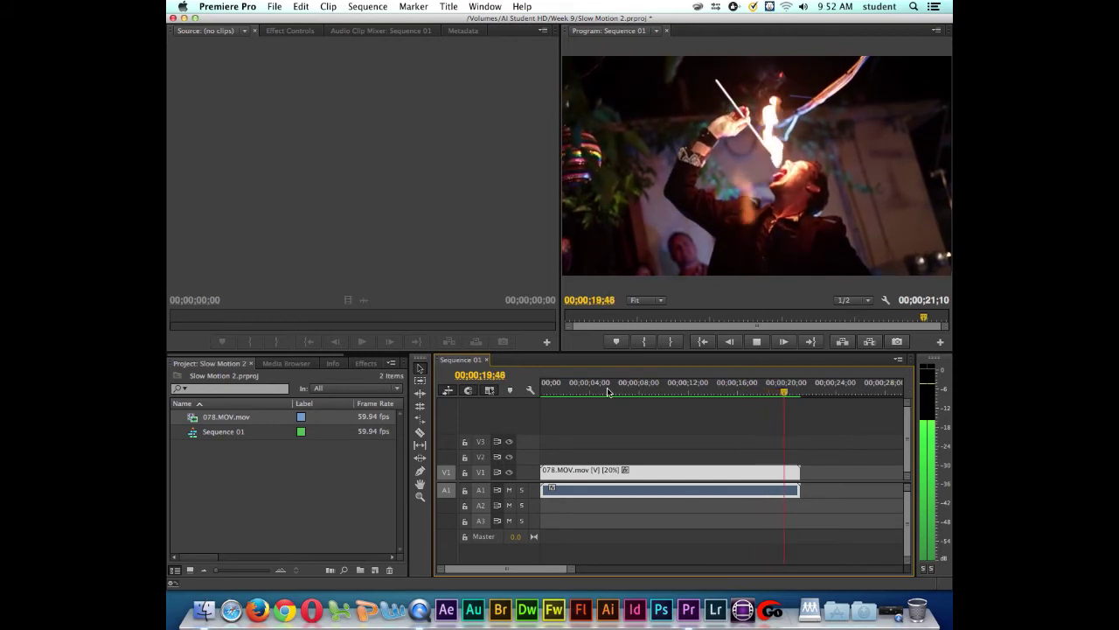
{"action": "key", "text": "space"}
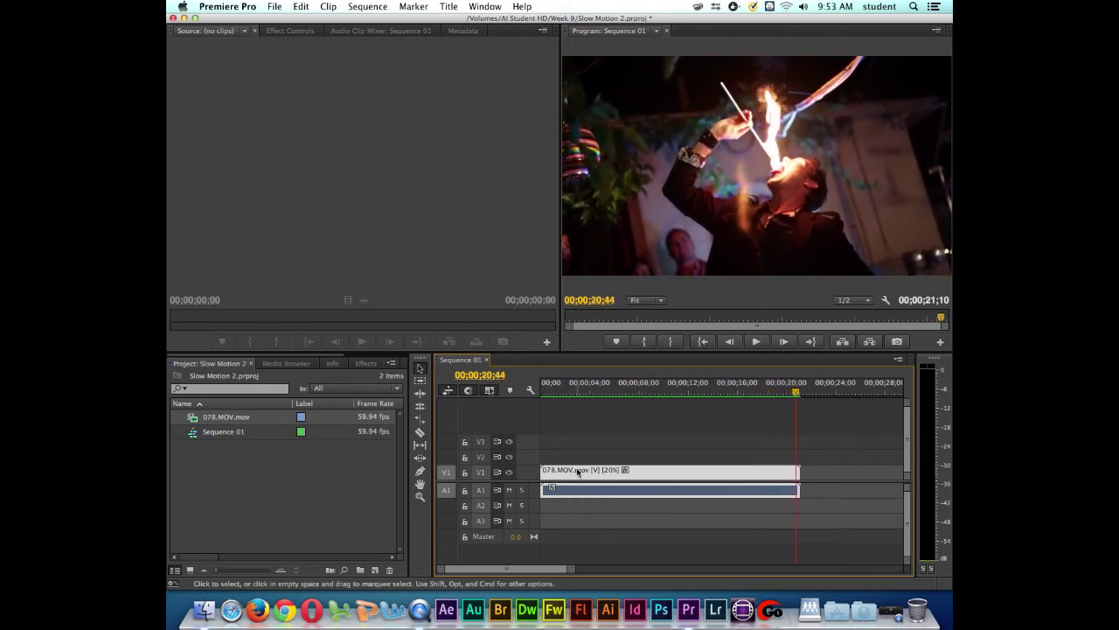
Try a 1% speed on the fire-eater clip via Speed/Duration
{"action": "right_click", "coordinate": [582, 472]}
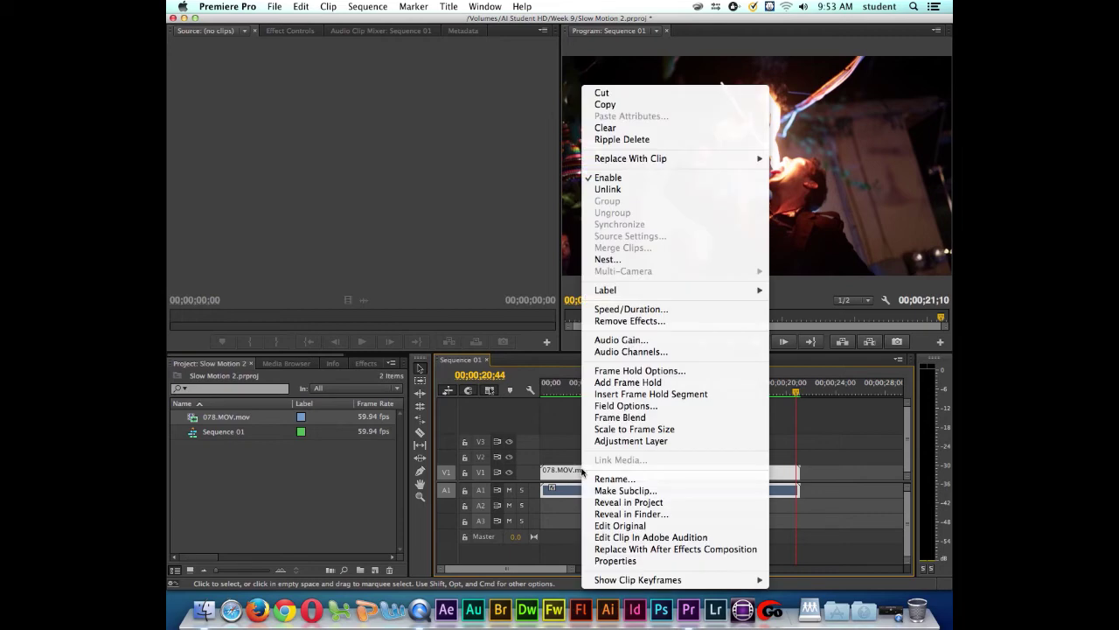
{"action": "left_click", "coordinate": [619, 312]}
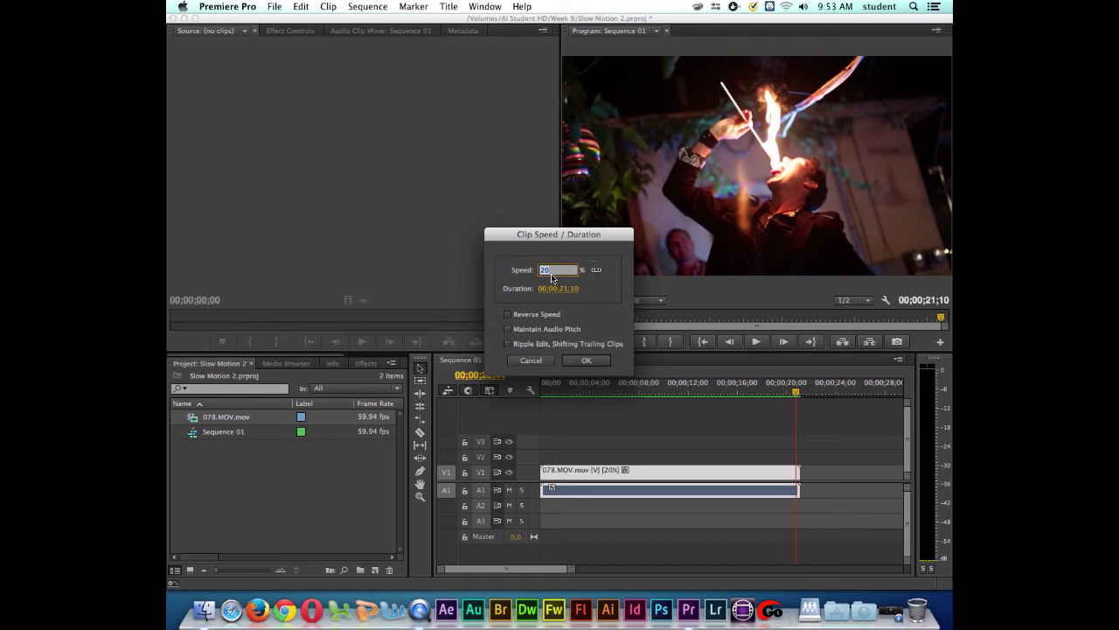
{"action": "type", "text": "100"}
{"action": "key", "text": "Return"}
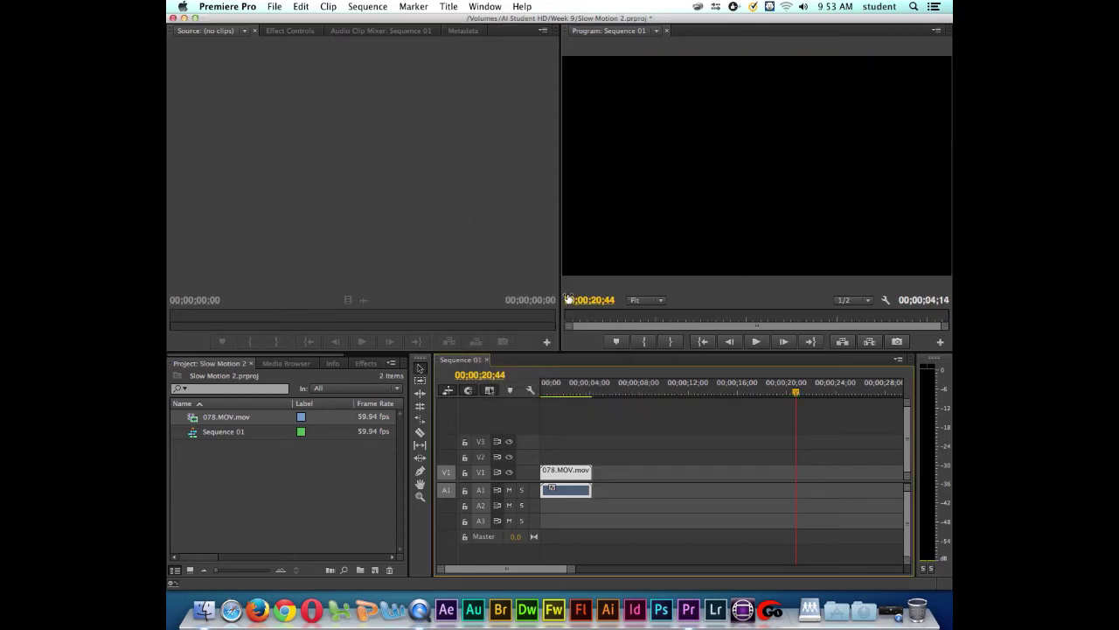
Change the clip to 5% speed, 1;24;44 long, and zoom the timeline out to show it all
{"action": "right_click", "coordinate": [561, 477]}
{"action": "left_click", "coordinate": [615, 313]}
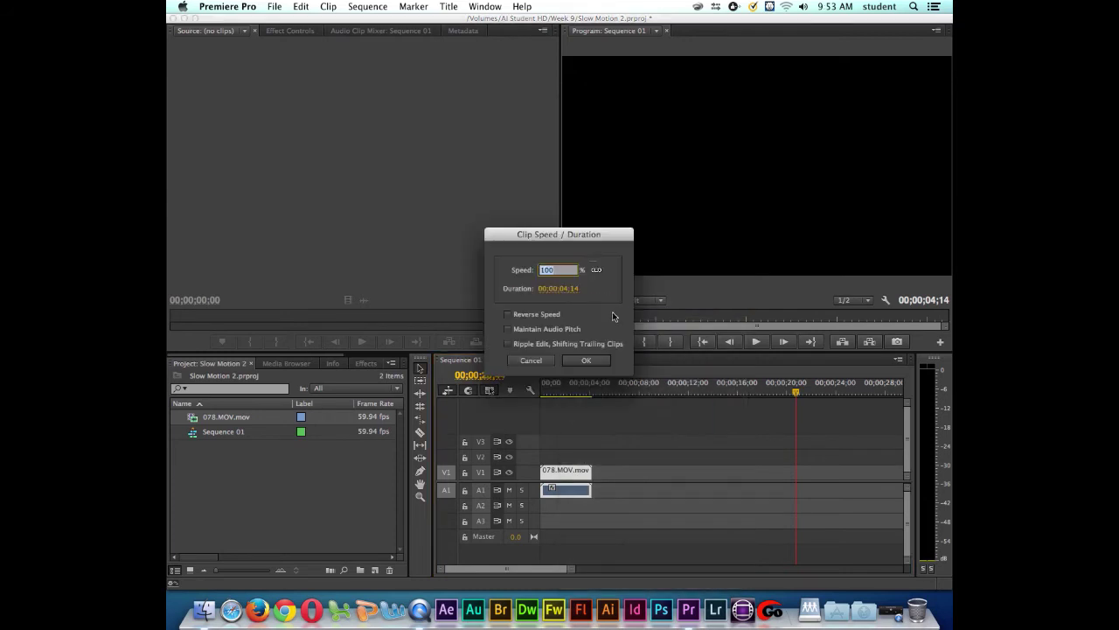
{"action": "type", "text": "5"}
{"action": "left_click", "coordinate": [577, 358]}
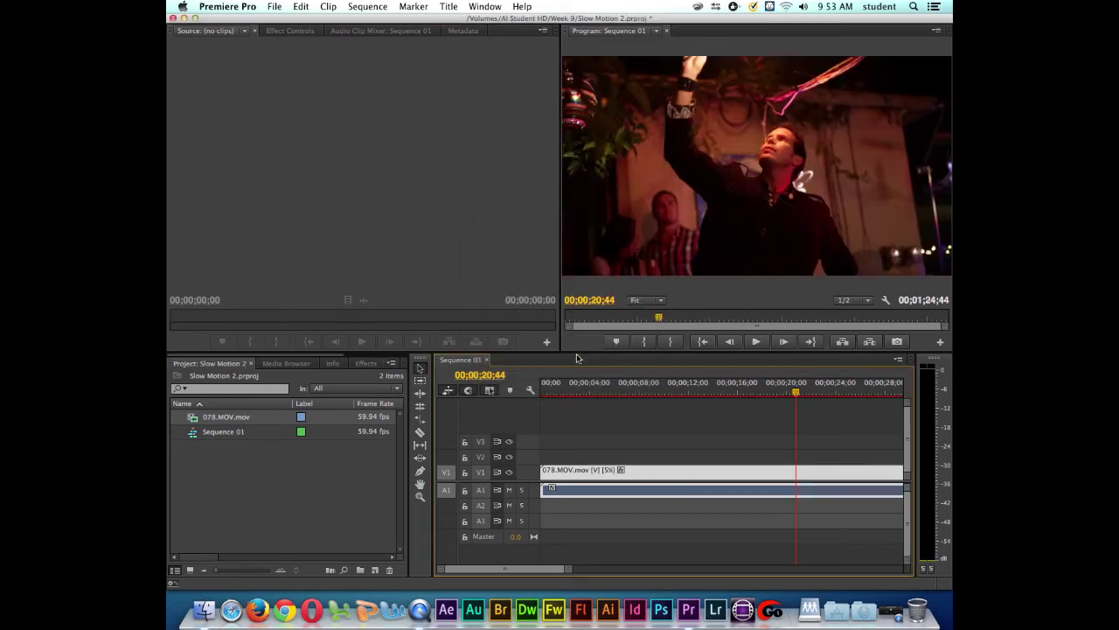
{"action": "key", "text": "minus"}
{"action": "key", "text": "minus"}
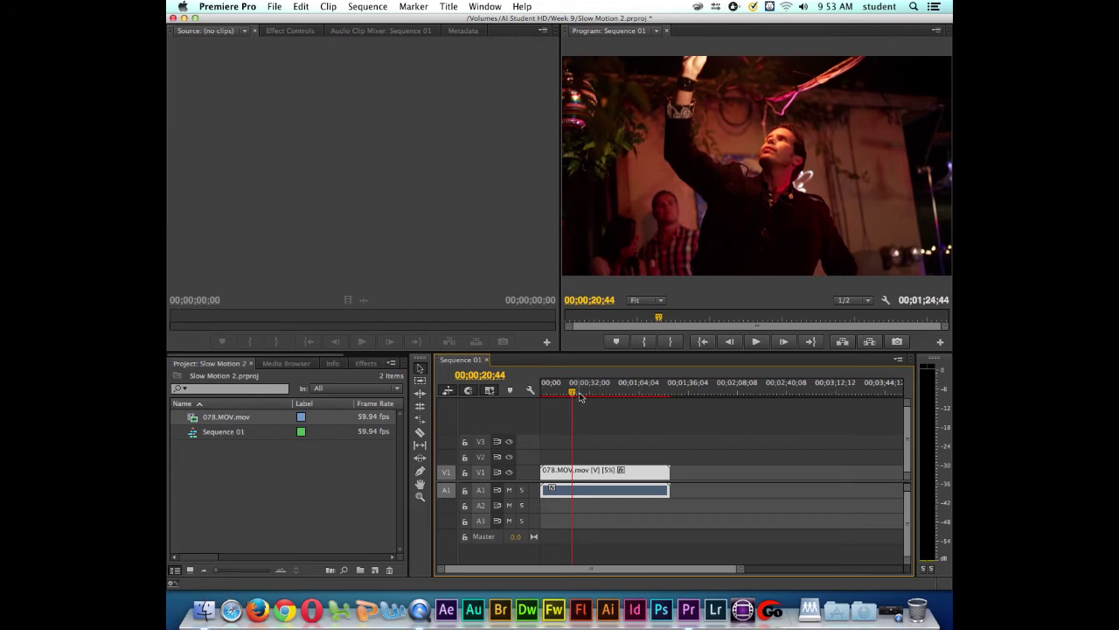
{"action": "left_click", "coordinate": [582, 395]}
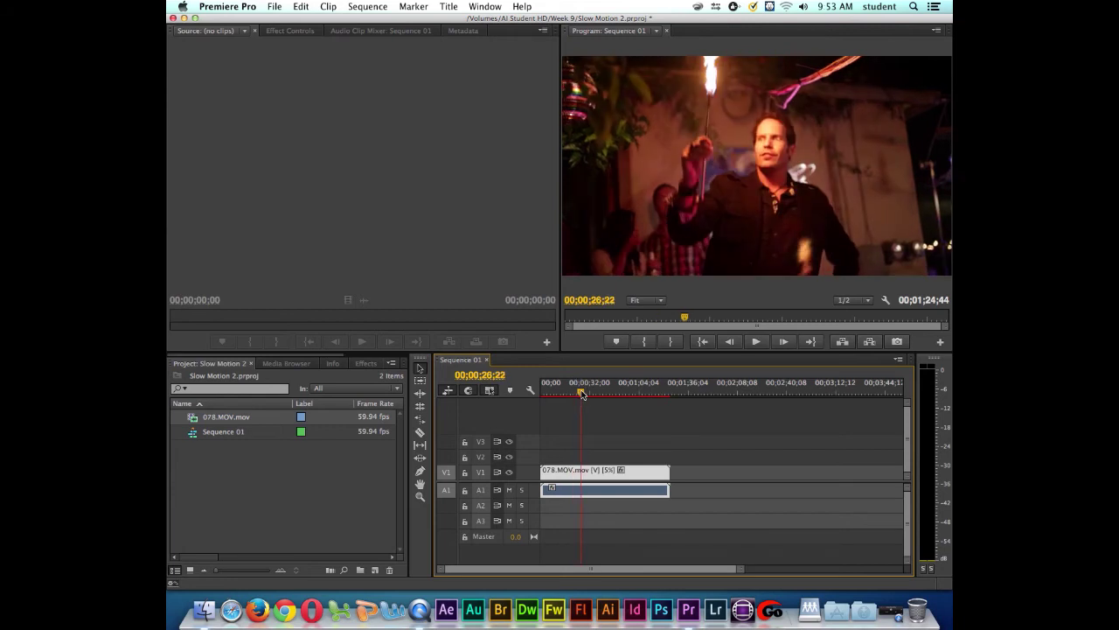
{"action": "key", "text": "space"}
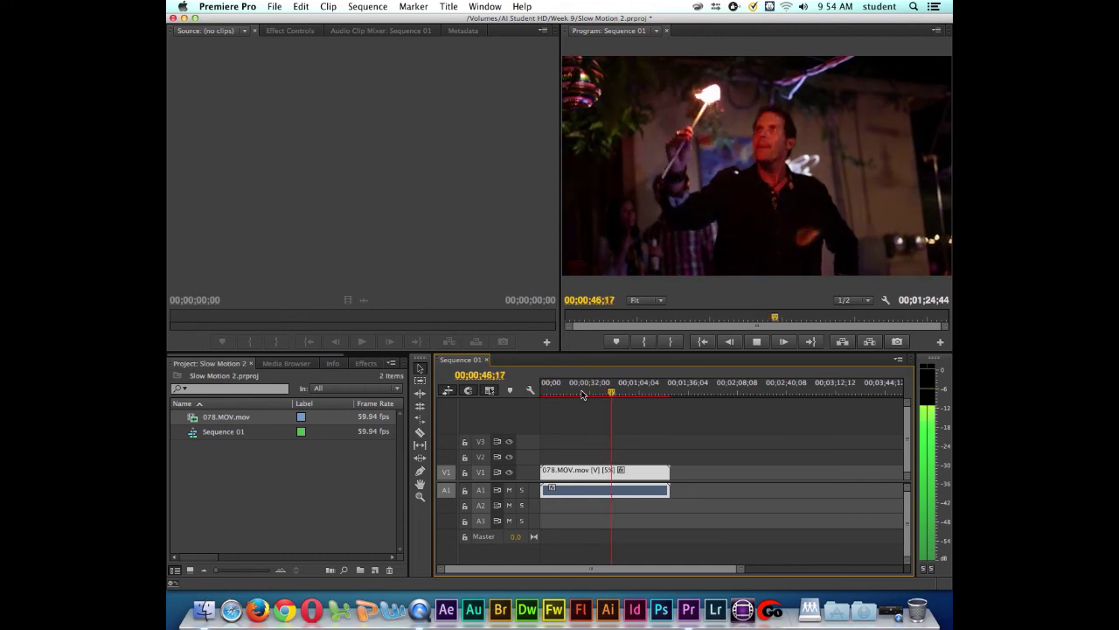
{"action": "key", "text": "space"}
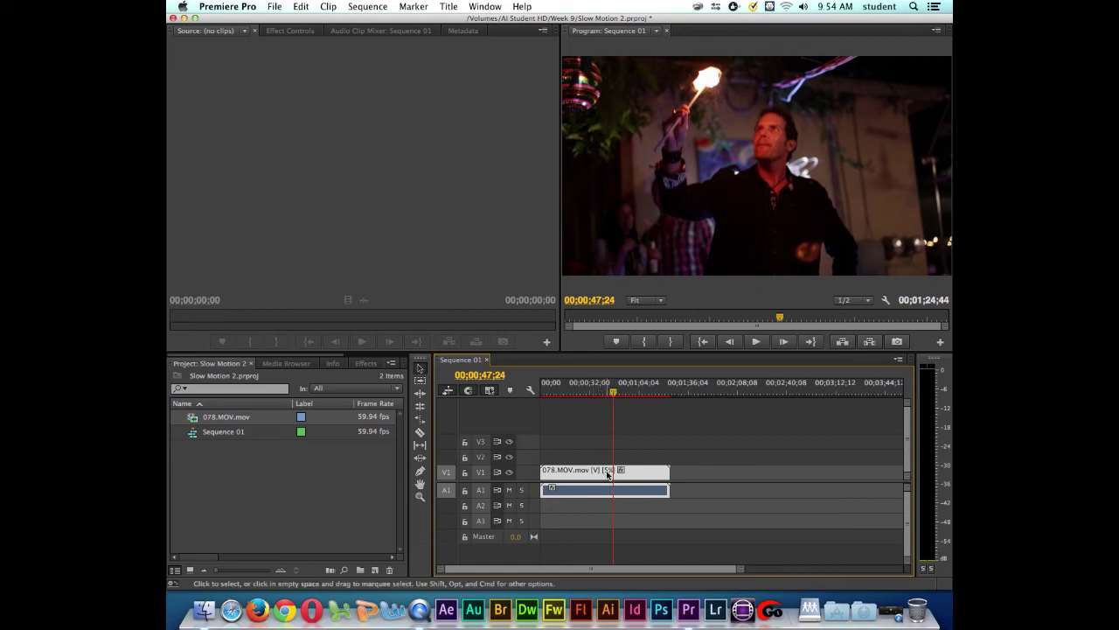
{"action": "key", "text": "equal"}
{"action": "key", "text": "equal"}
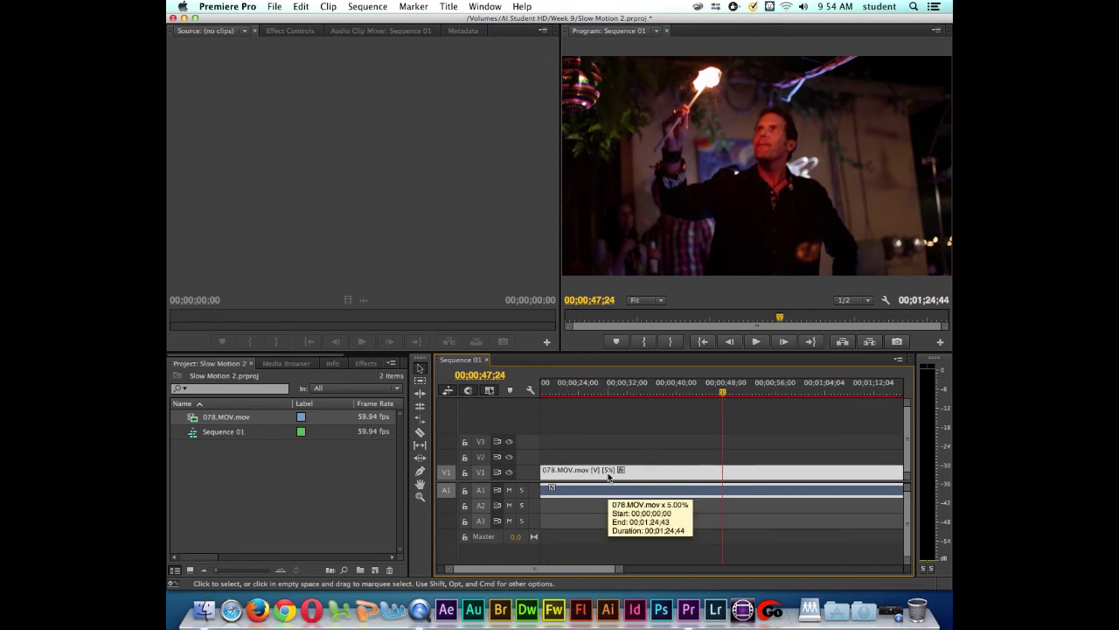
Set the fire-eater clip back to 50% speed, 8;28 long, via Speed/Duration
{"action": "right_click", "coordinate": [609, 477]}
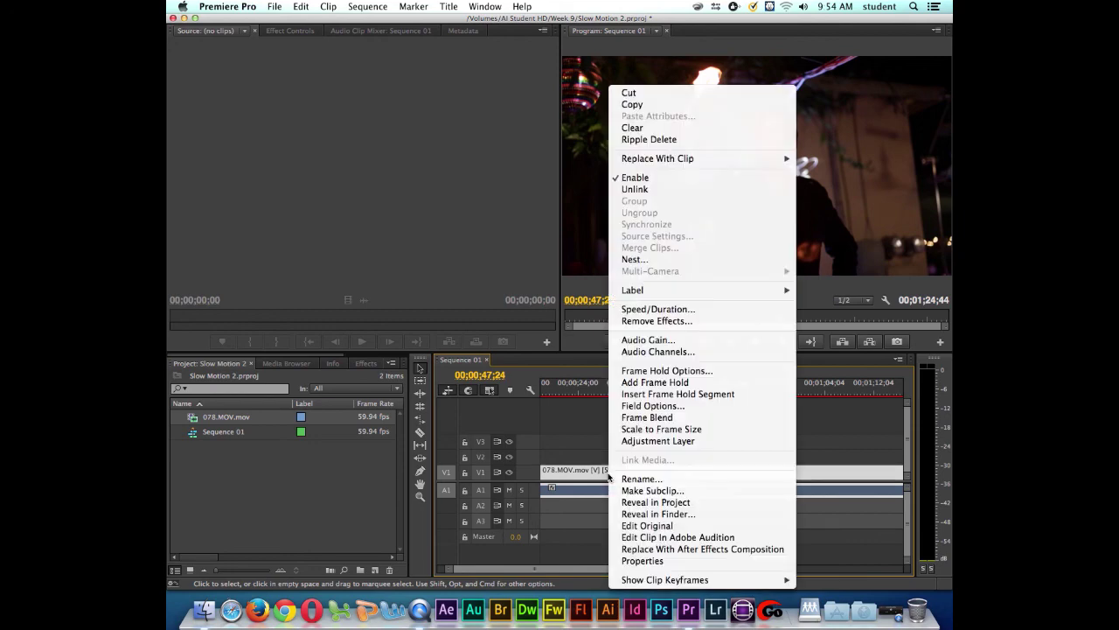
{"action": "left_click", "coordinate": [657, 309]}
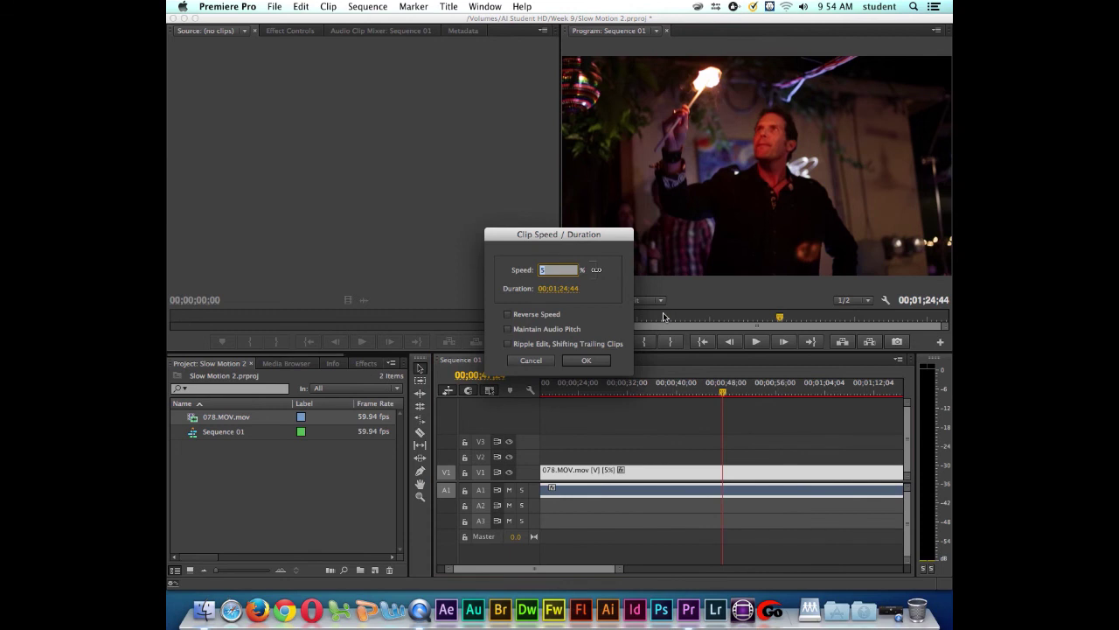
{"action": "type", "text": "50"}
{"action": "key", "text": "Return"}
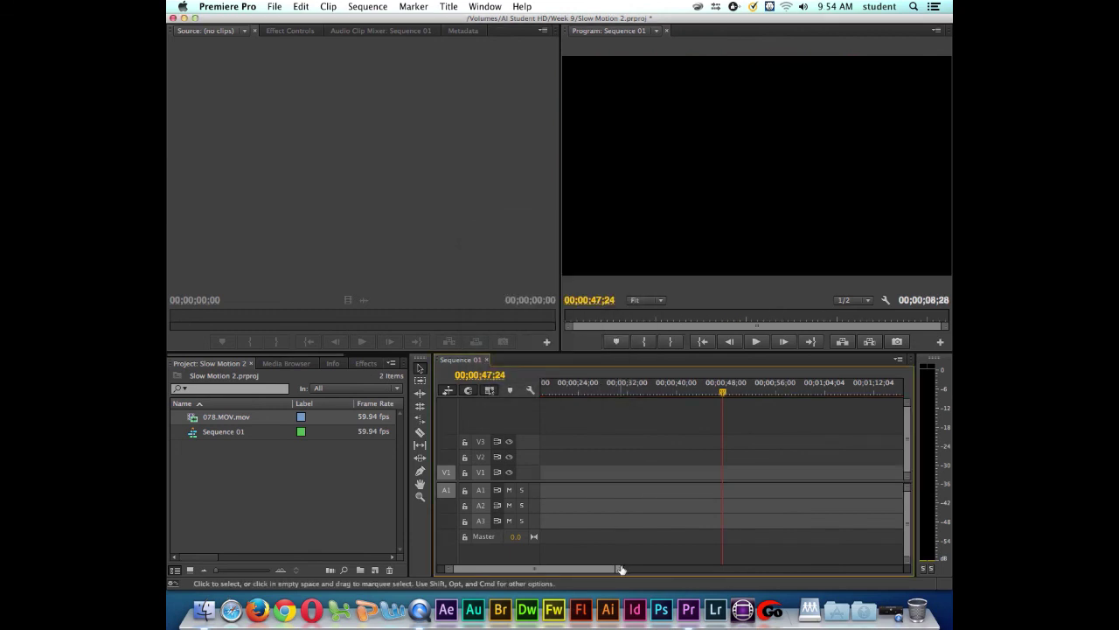
Play the 50% clip from near its start and stop at about 00;00;07;15
{"action": "left_click_drag", "start_coordinate": [621, 569], "coordinate": [650, 567]}
{"action": "left_click", "coordinate": [549, 390]}
{"action": "key", "text": "space"}
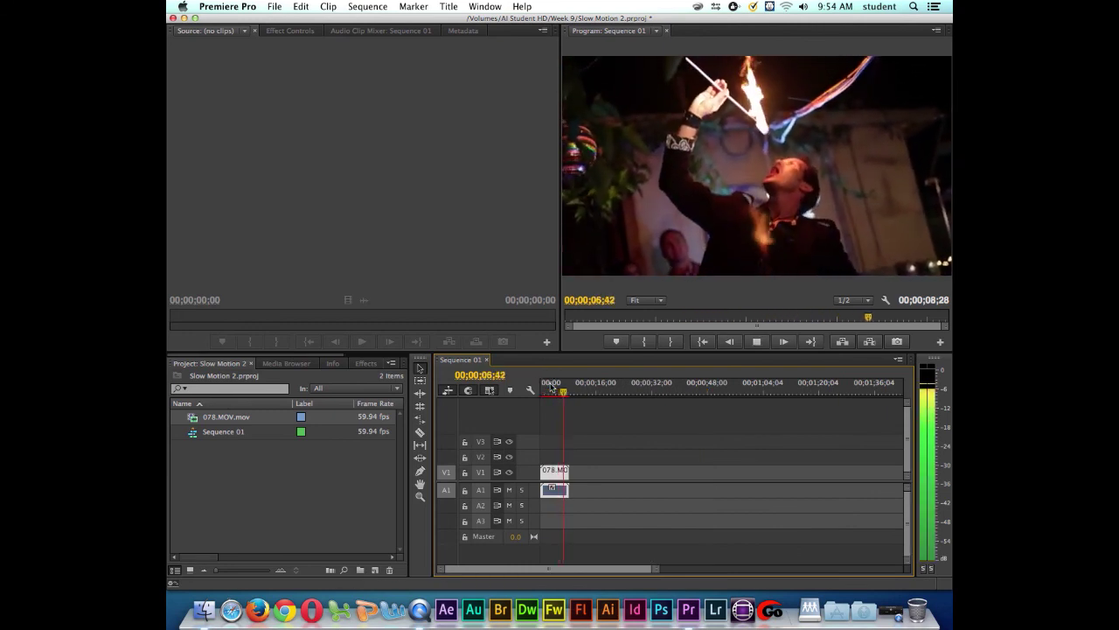
{"action": "key", "text": "space"}
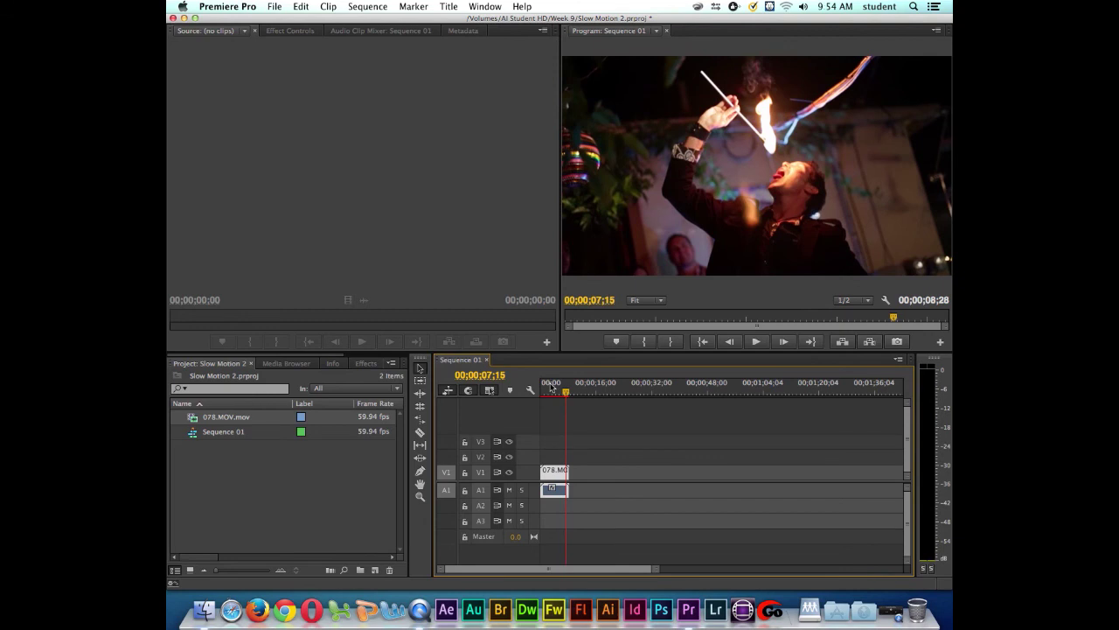